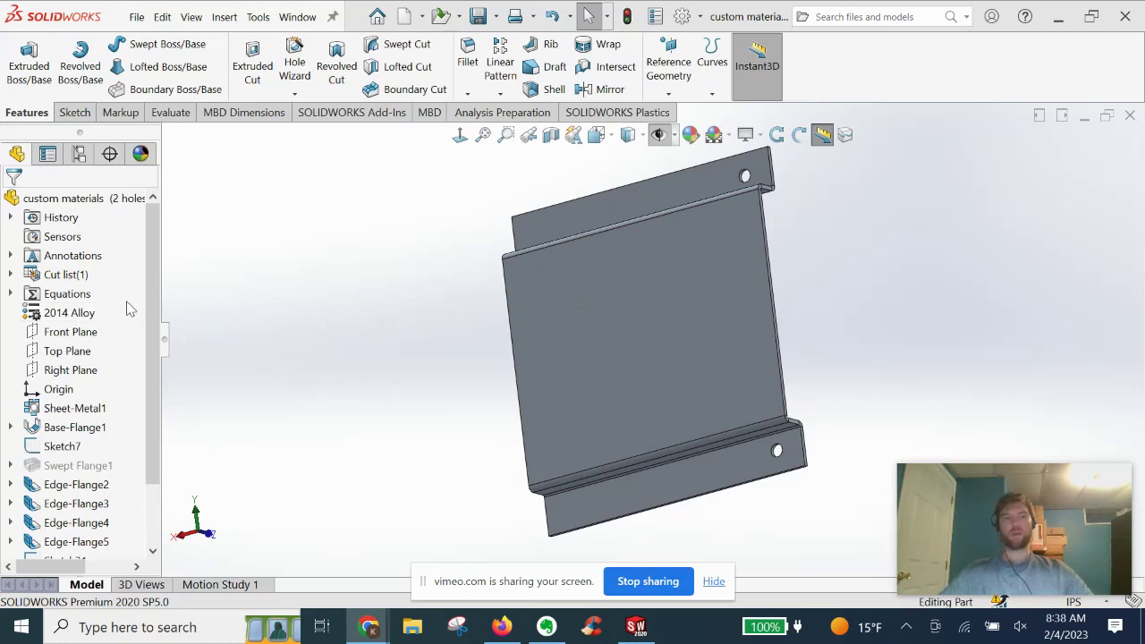
- Open the Material dialog from the part's 2014 Alloy and collapse the Aluminium Alloys folder
right_click(76, 320)
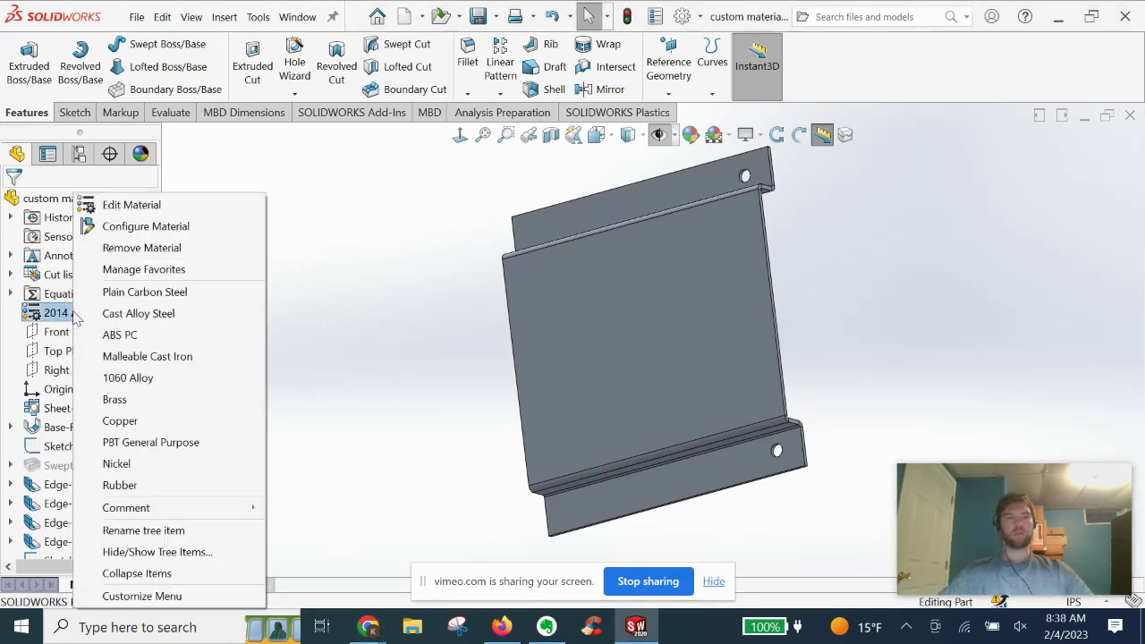
click(132, 206)
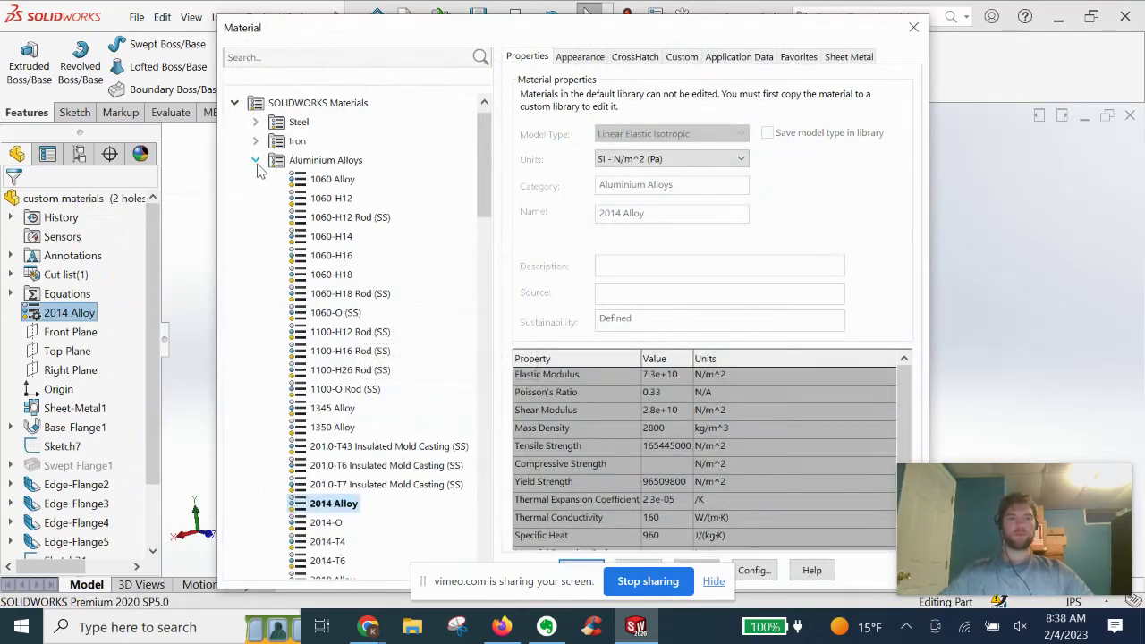
click(255, 160)
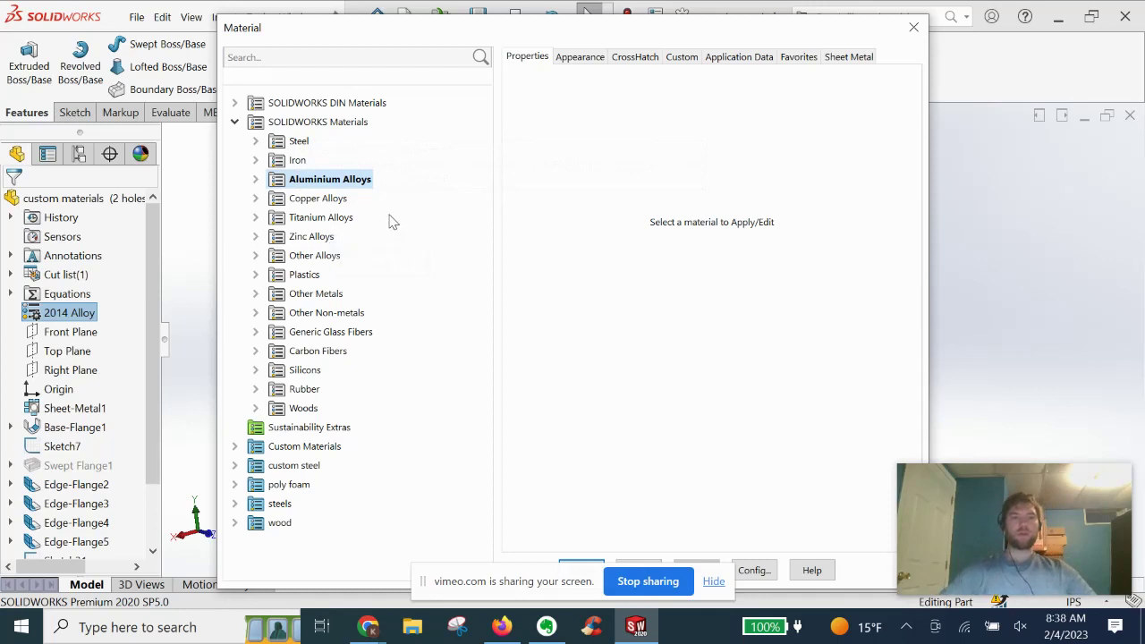
- Create and save a new material library file named material_custom
right_click(443, 260)
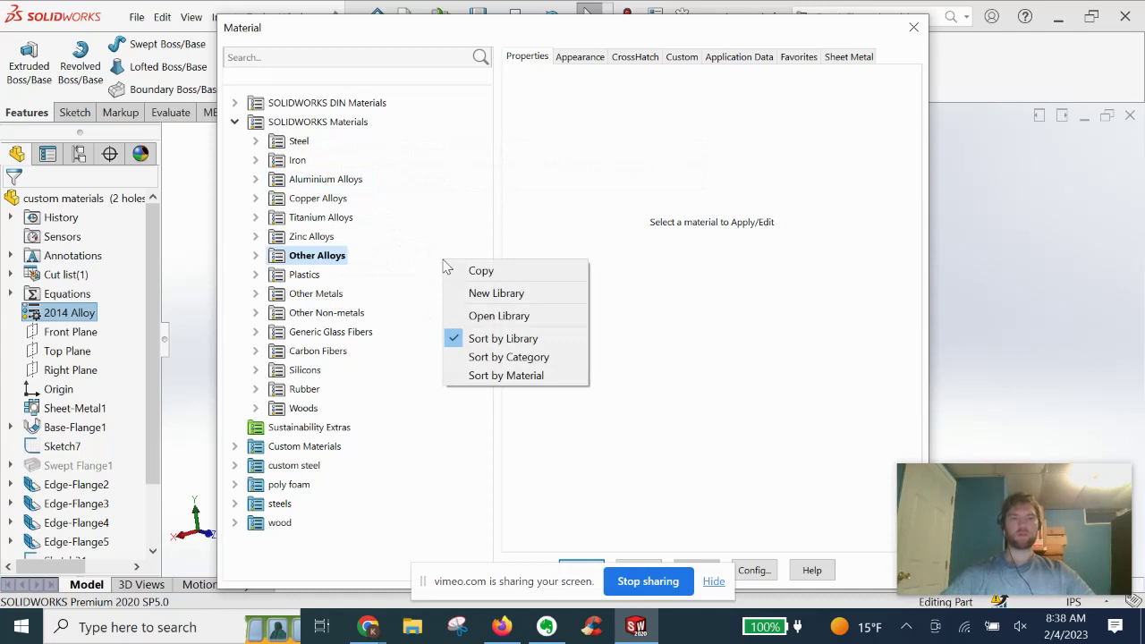
click(491, 295)
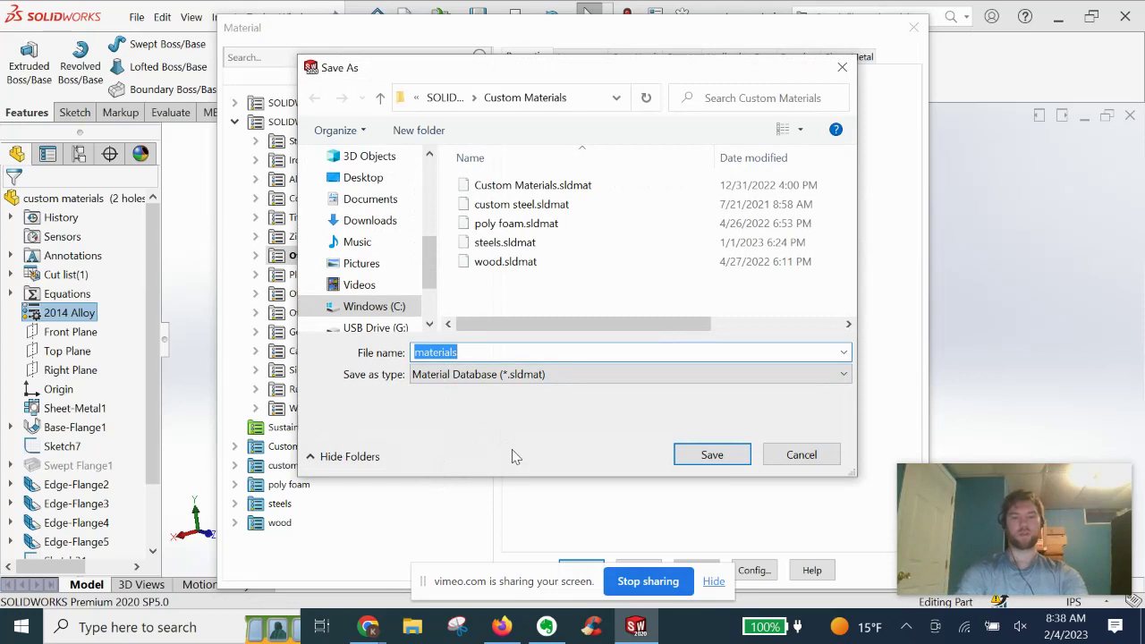
text(ma)
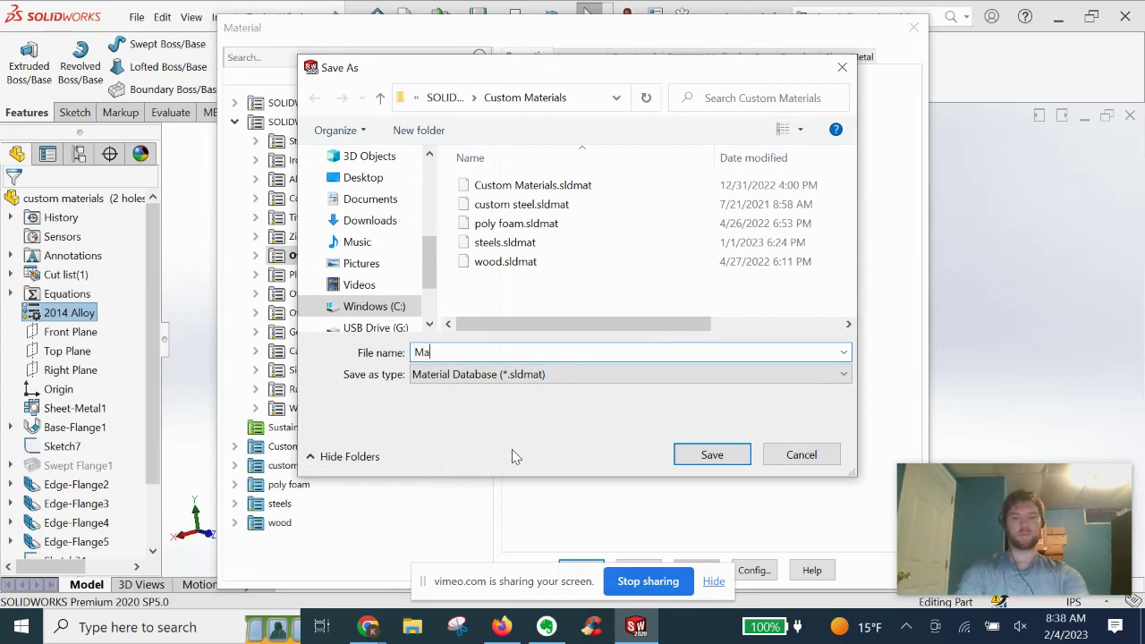
key(BackSpace)
key(BackSpace)
text(material_custom)
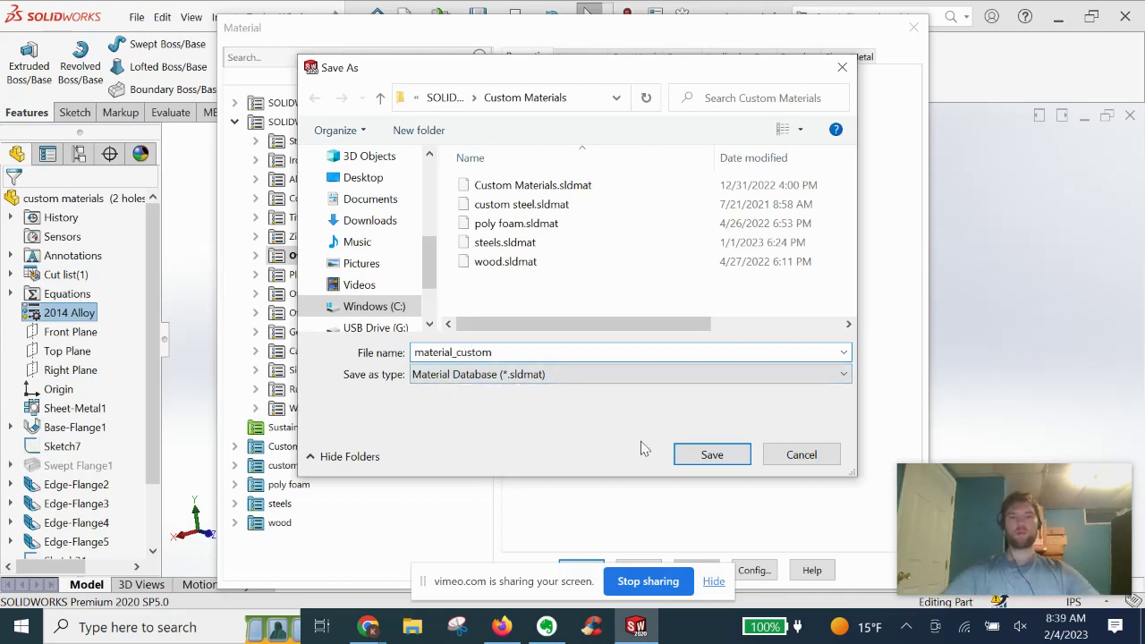
click(712, 455)
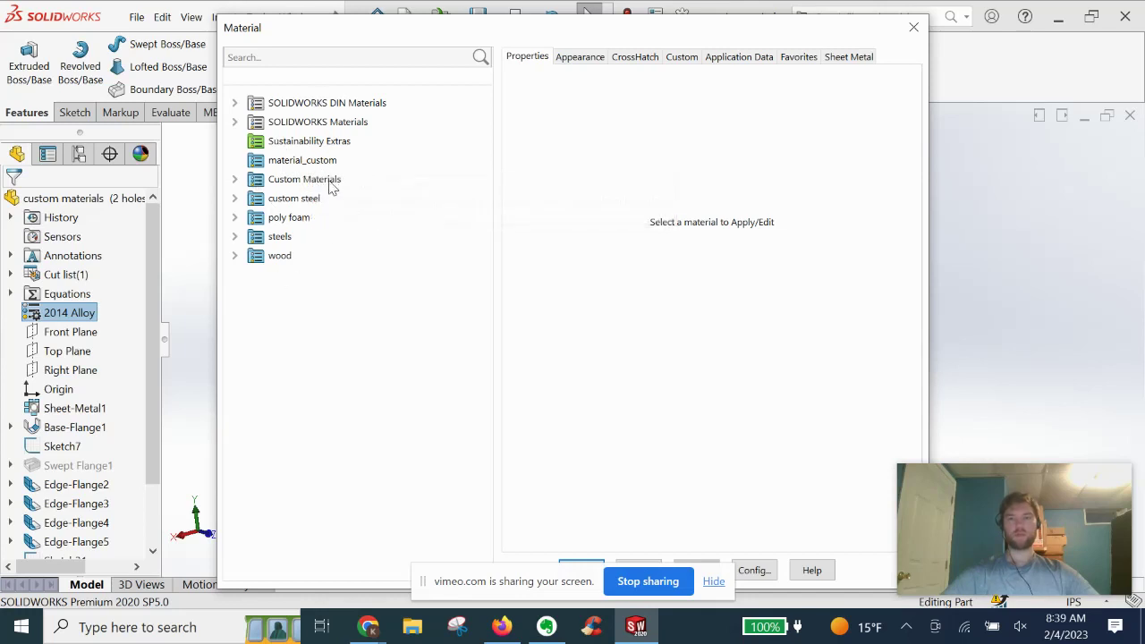
- Add a category named 'custom metals' under the material_custom library
right_click(307, 165)
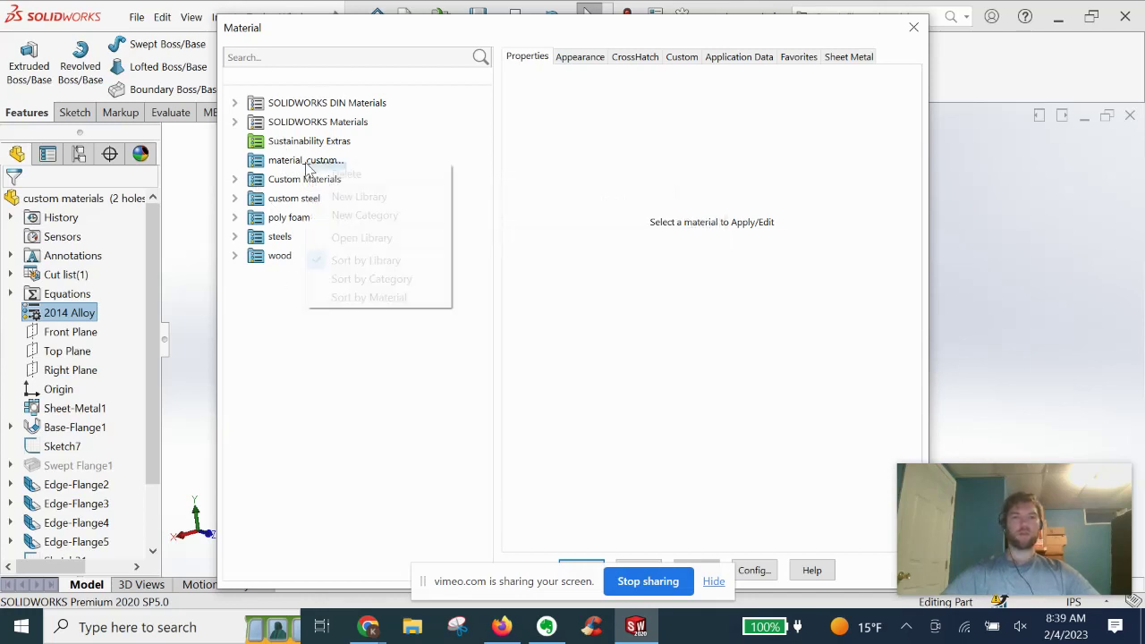
click(374, 217)
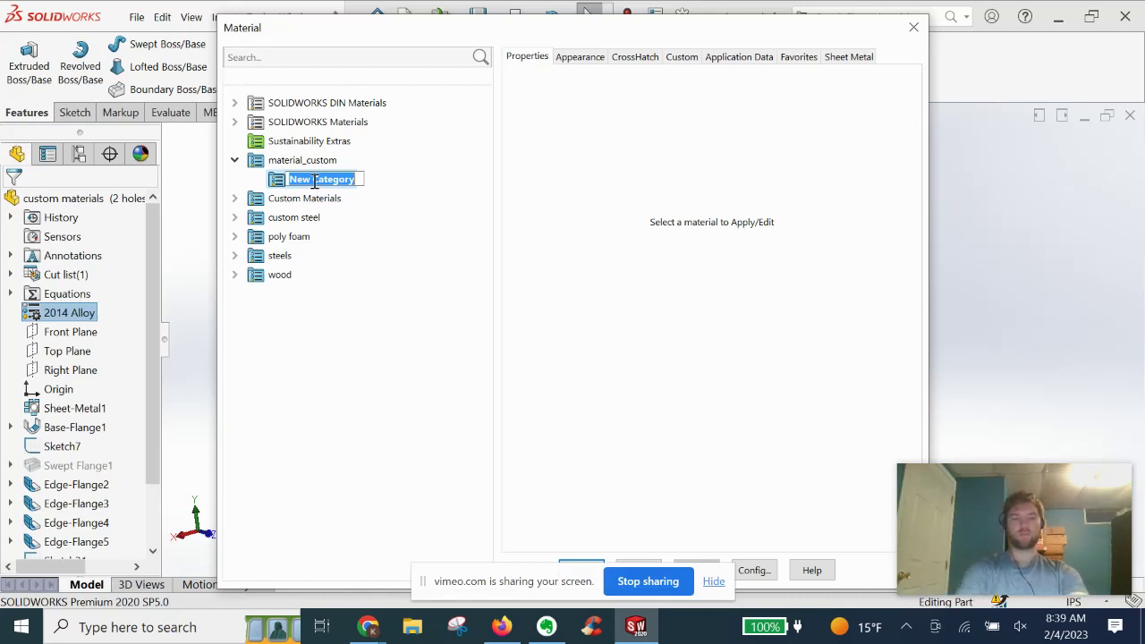
text(custom me)
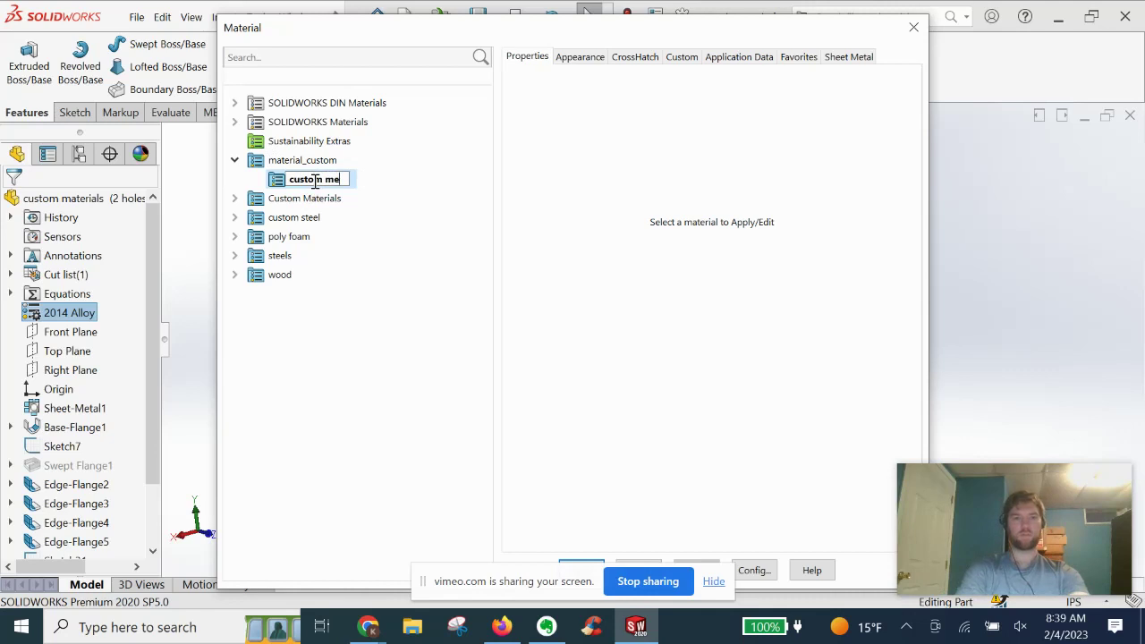
text(tals)
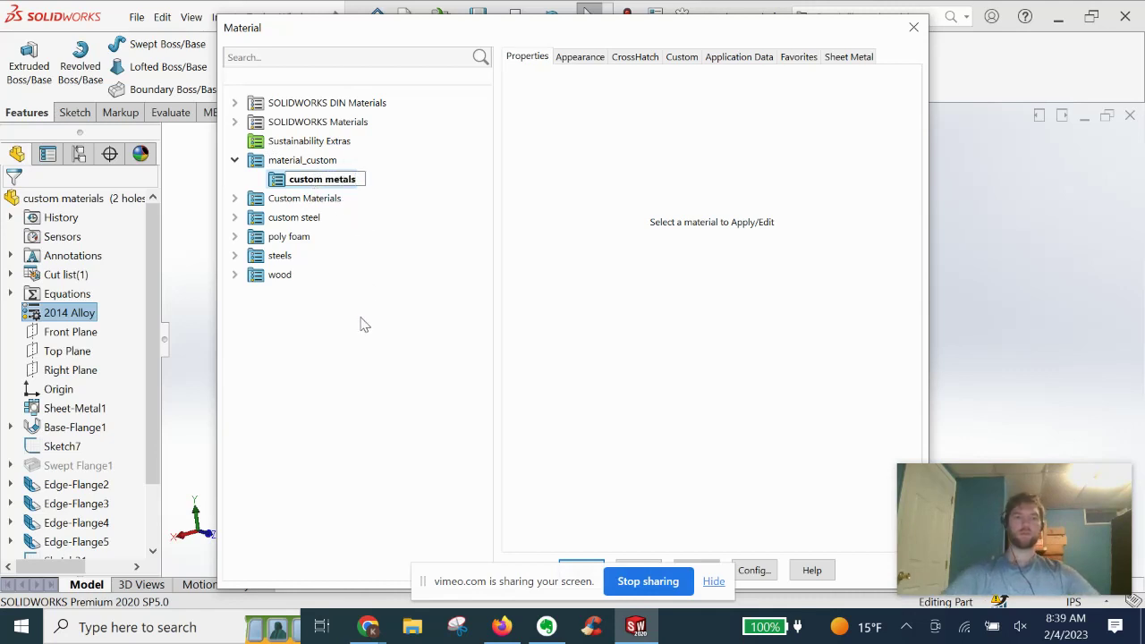
click(364, 333)
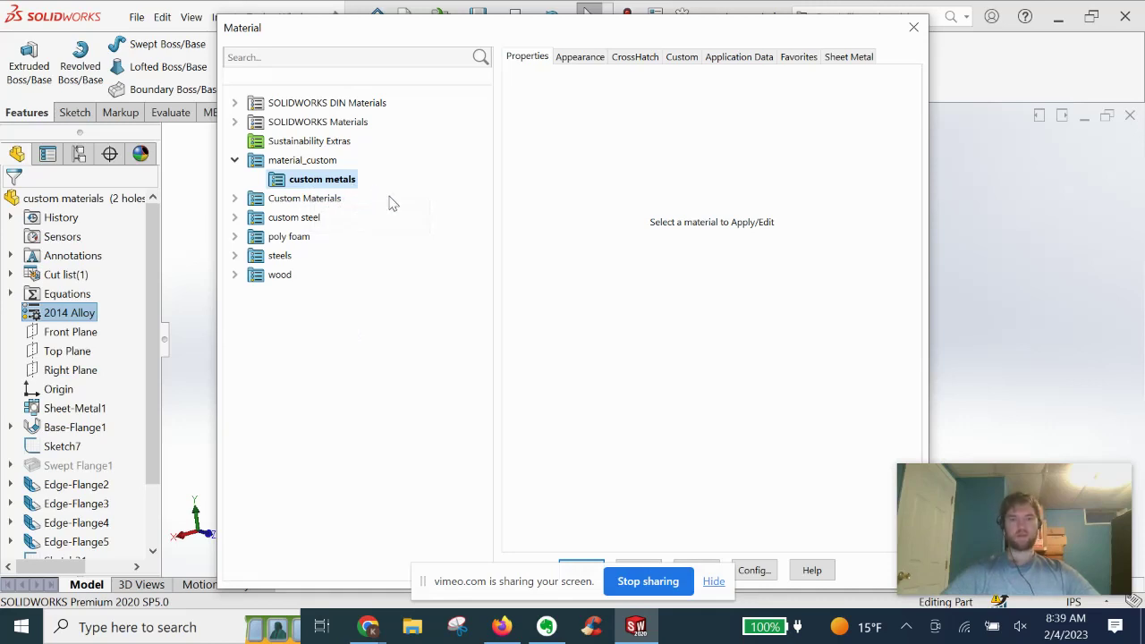
drag(465, 582, 591, 504)
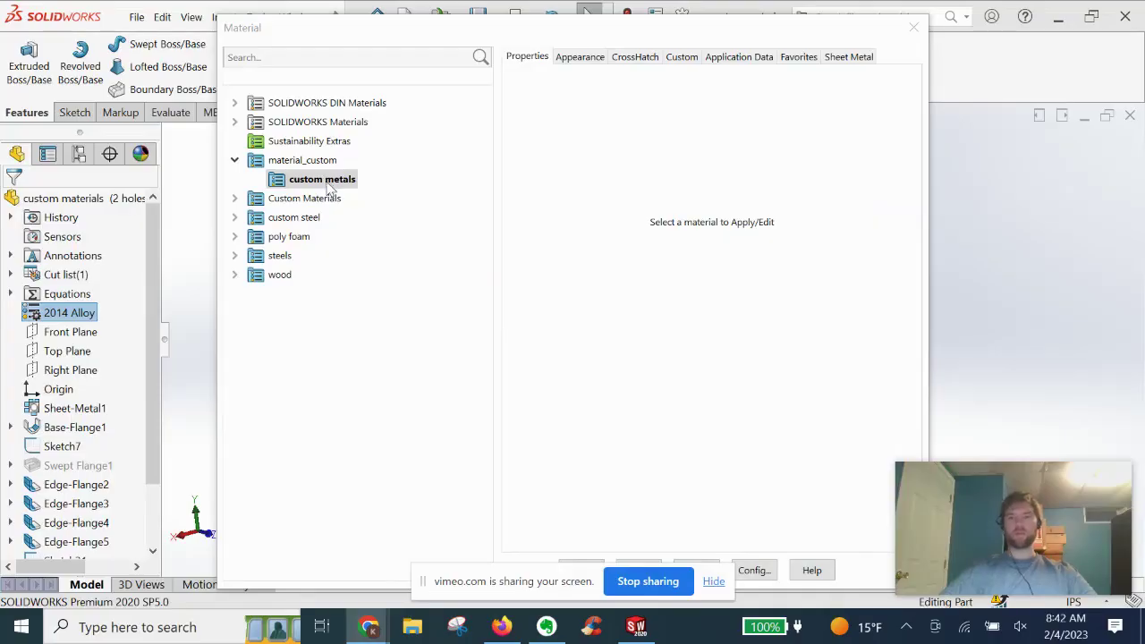
- Create a material named zirconium under custom metals and view its default properties
right_click(331, 187)
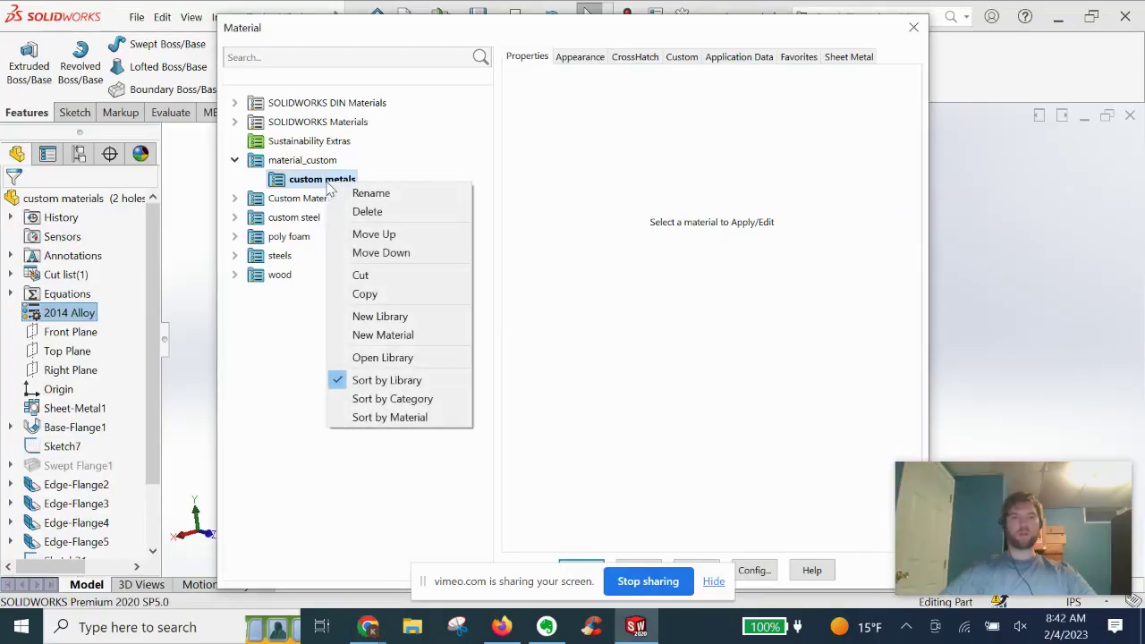
click(368, 334)
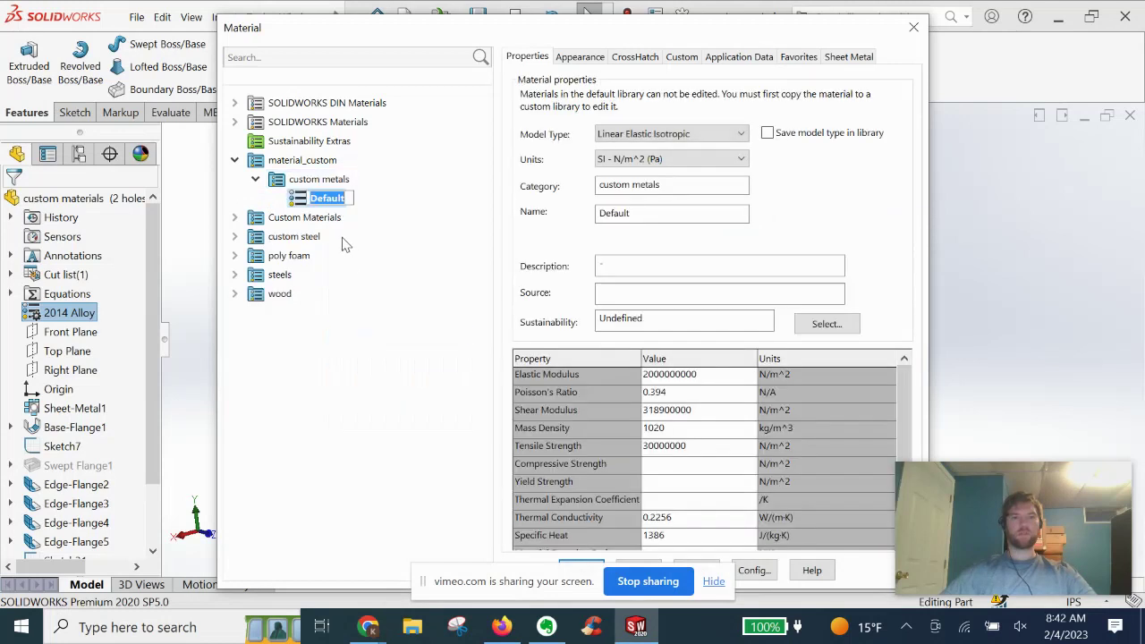
text(zirconium)
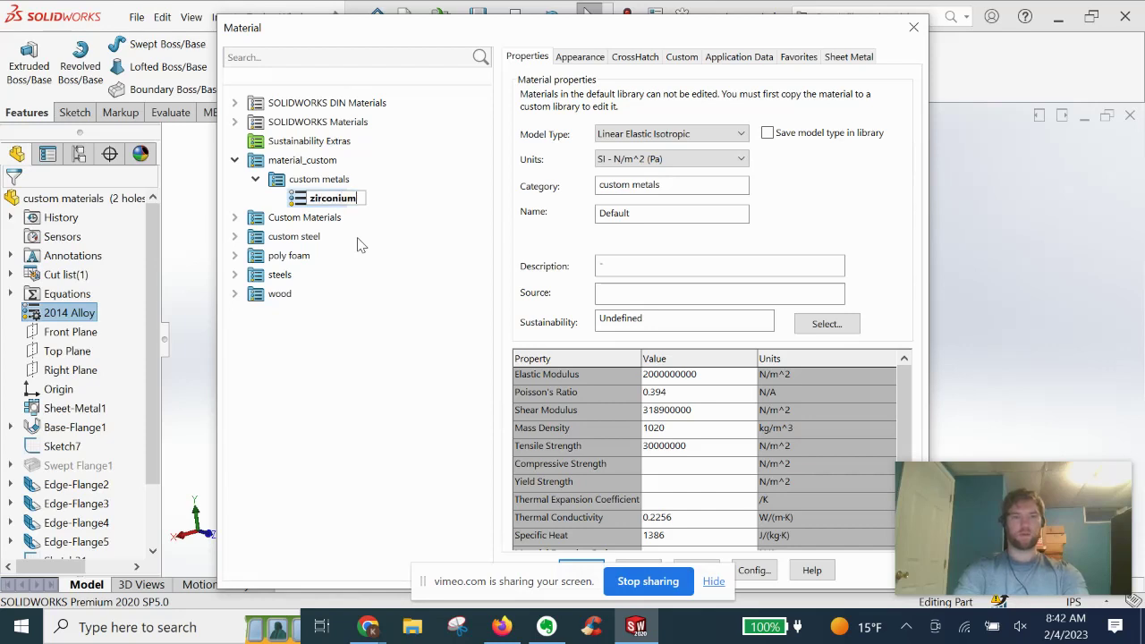
click(384, 259)
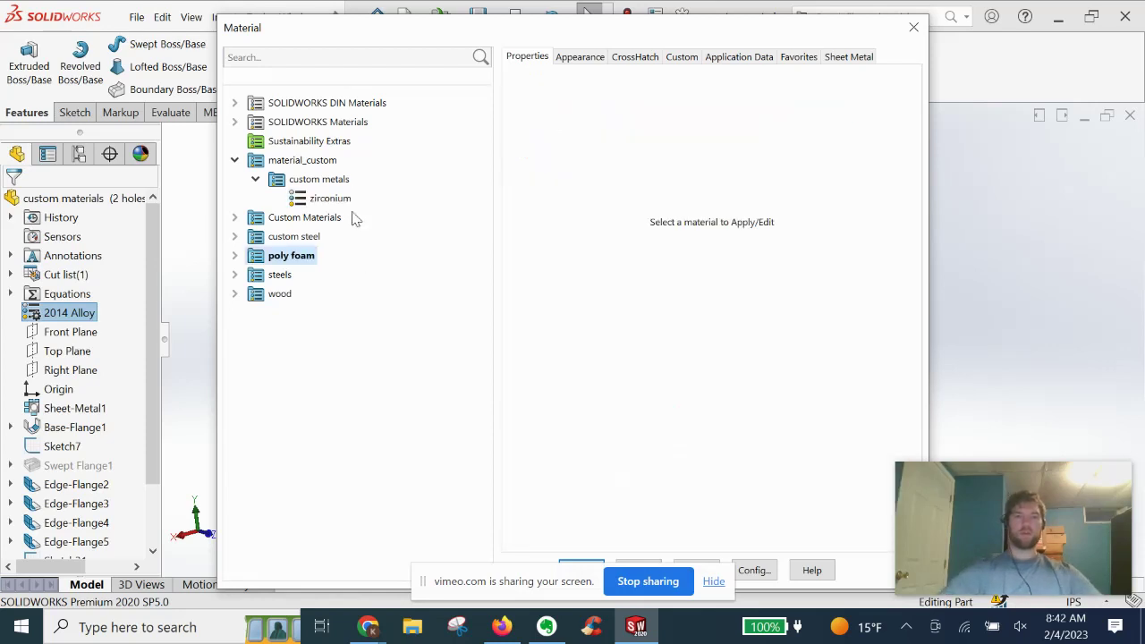
click(324, 199)
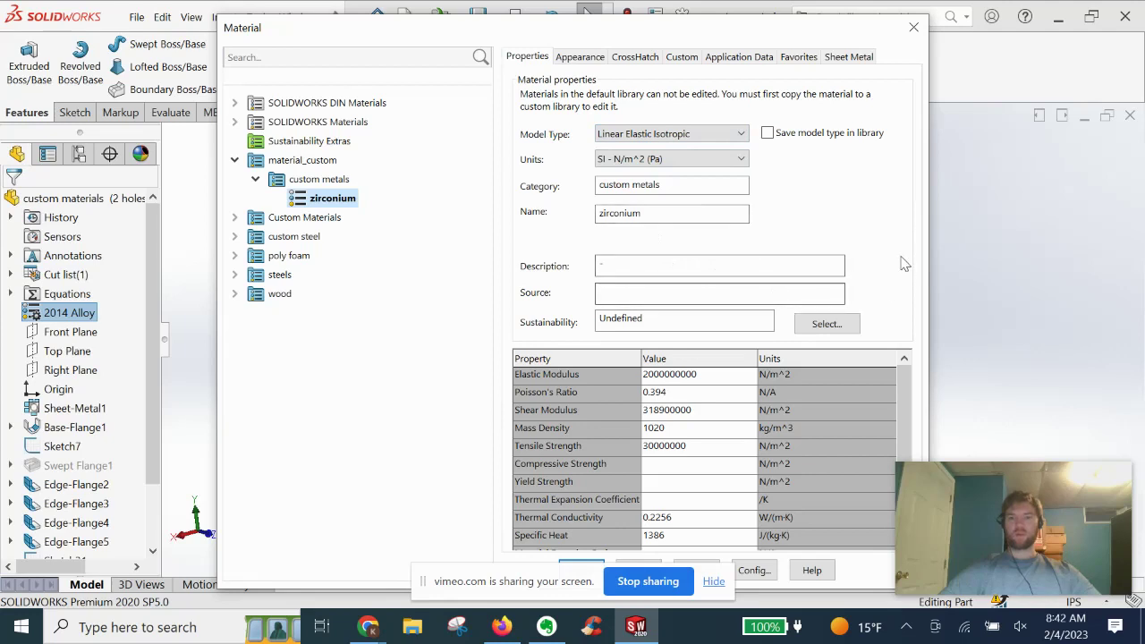
drag(414, 36, 307, 32)
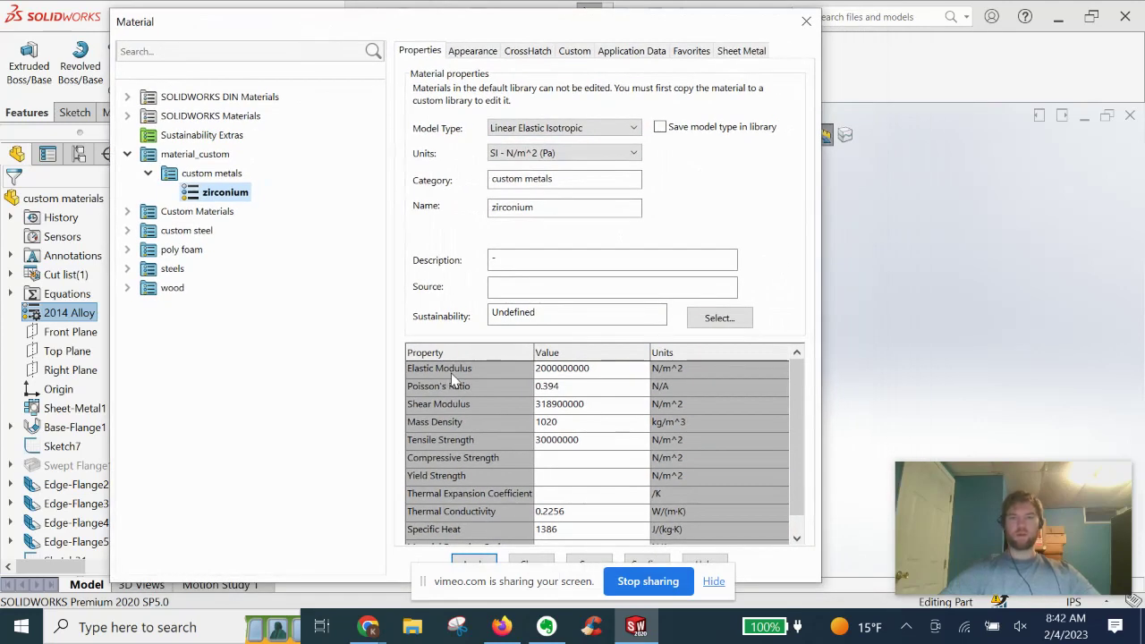
click(580, 370)
drag(544, 582, 177, 417)
click(563, 390)
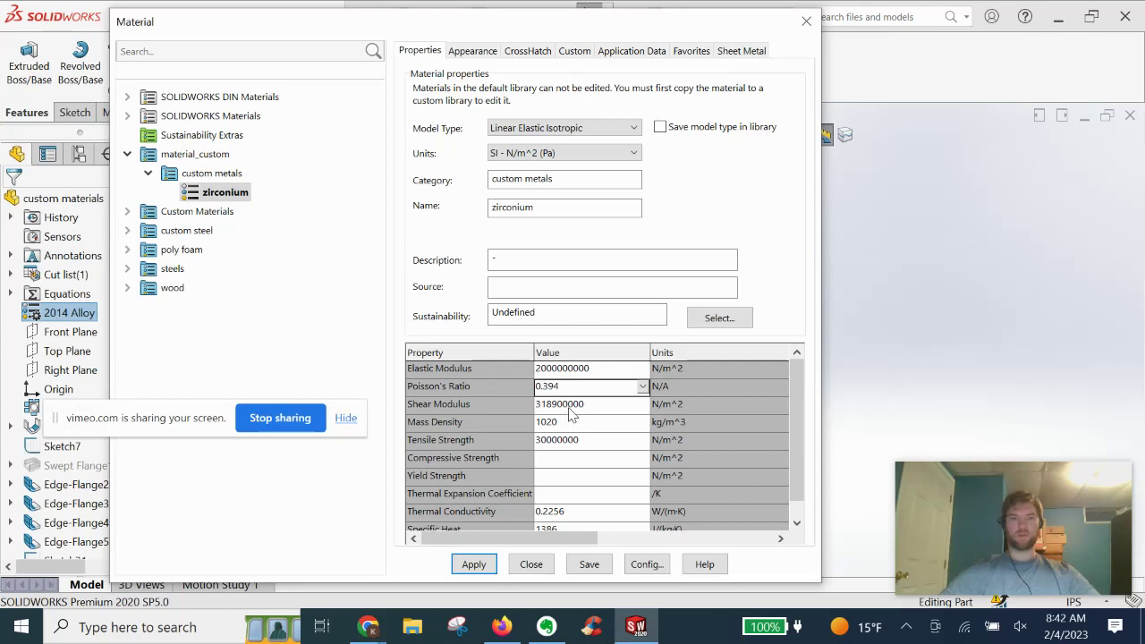
click(571, 403)
click(569, 424)
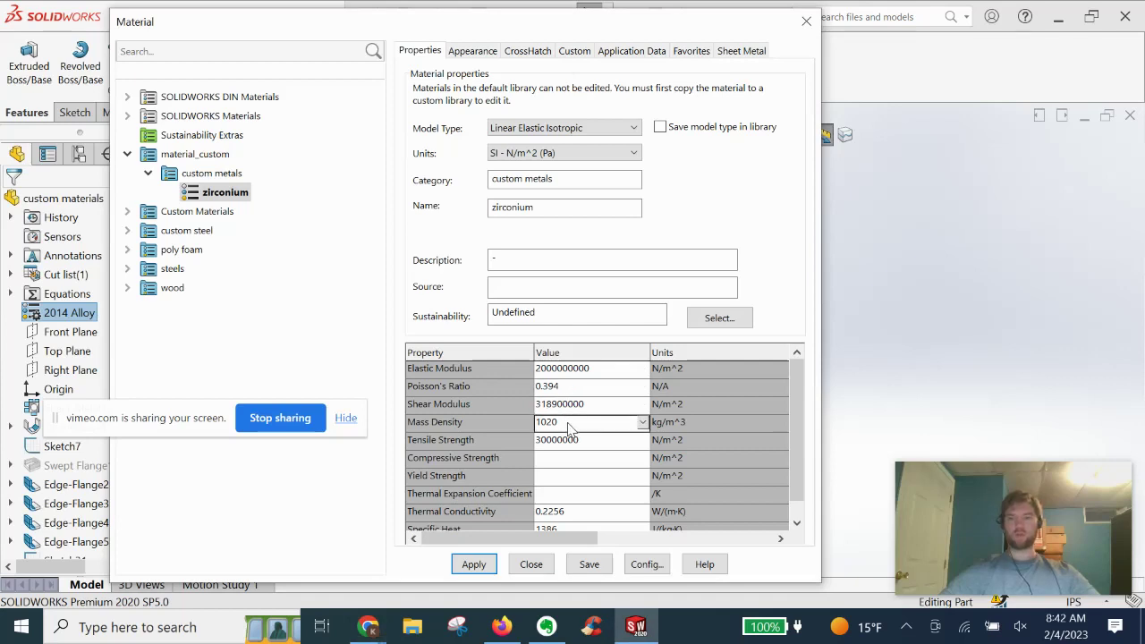
click(593, 441)
drag(796, 409, 803, 462)
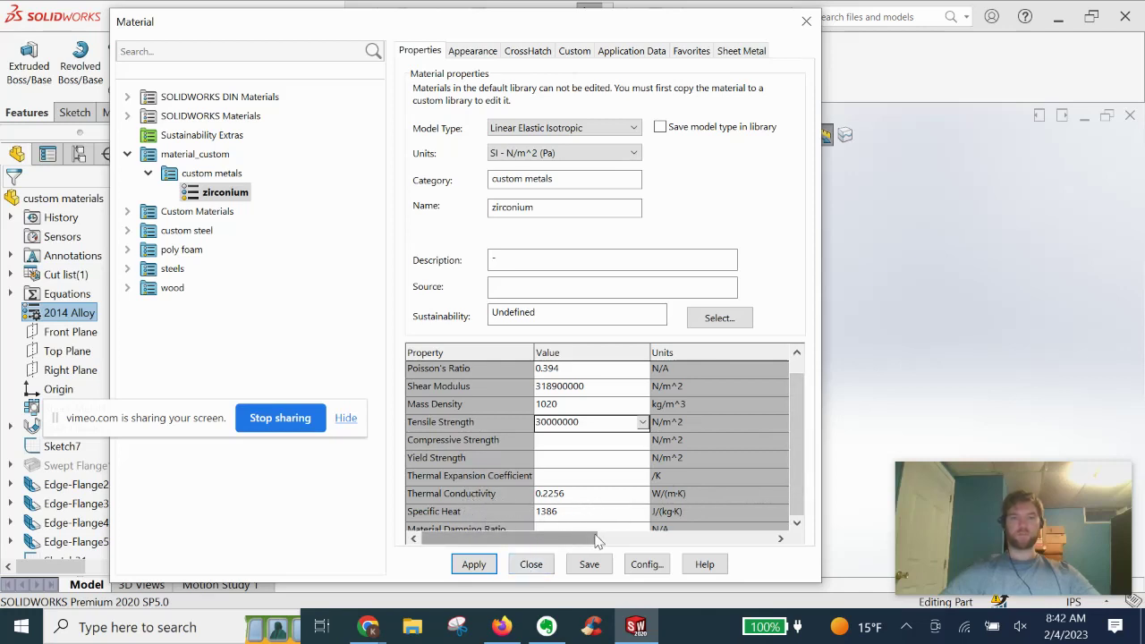
- Correct the mass density to 102 kg/m^3 and save the zirconium material
click(565, 404)
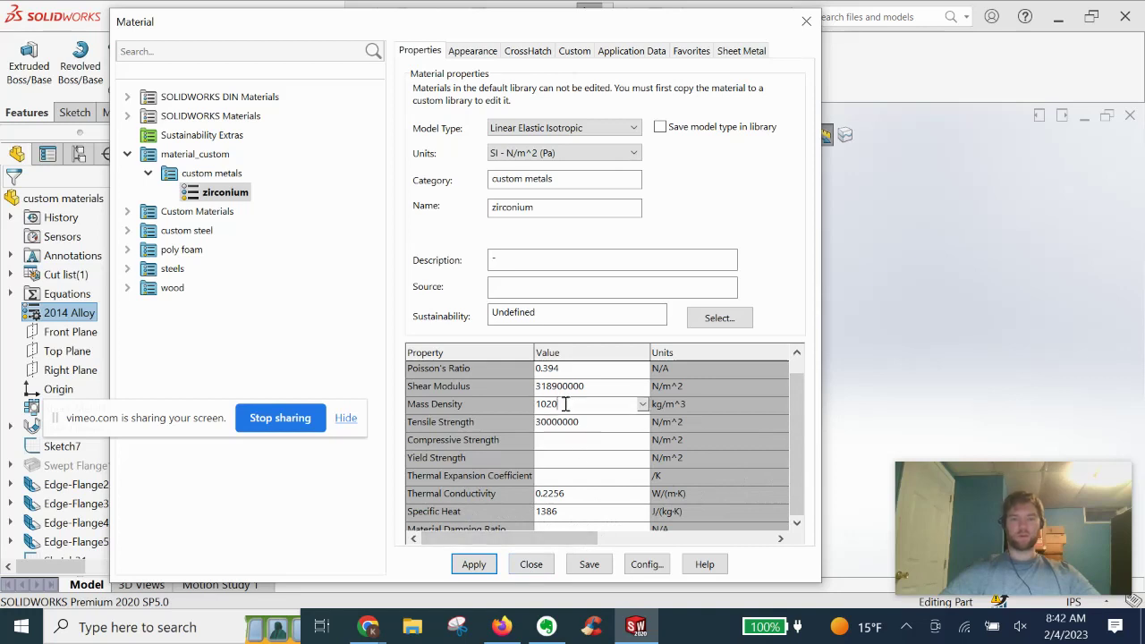
key(BackSpace)
click(544, 422)
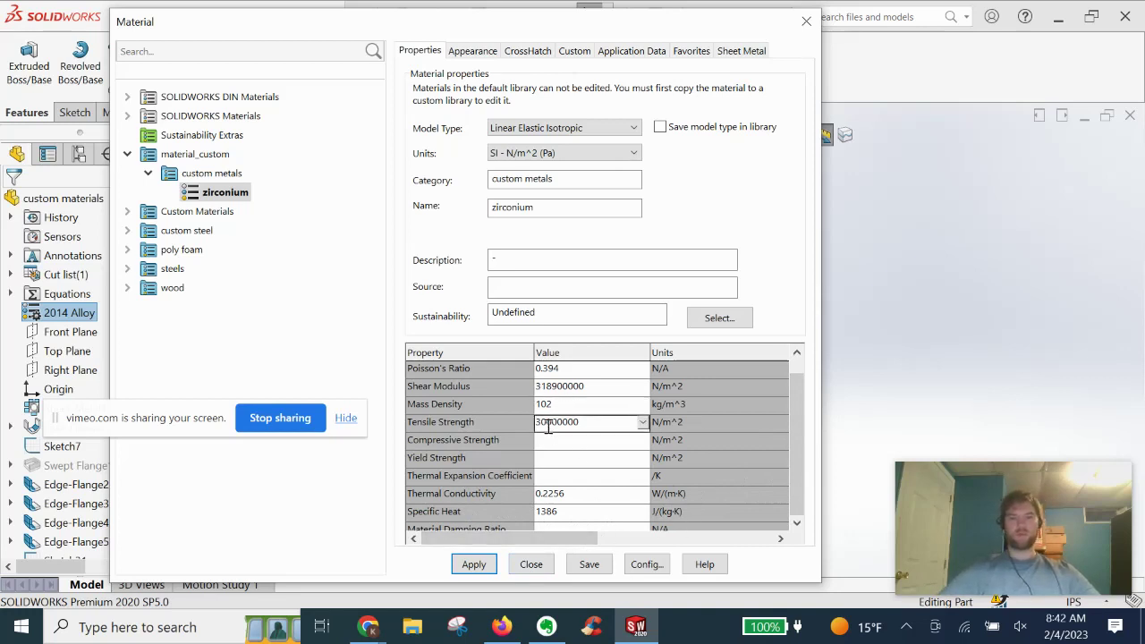
click(550, 440)
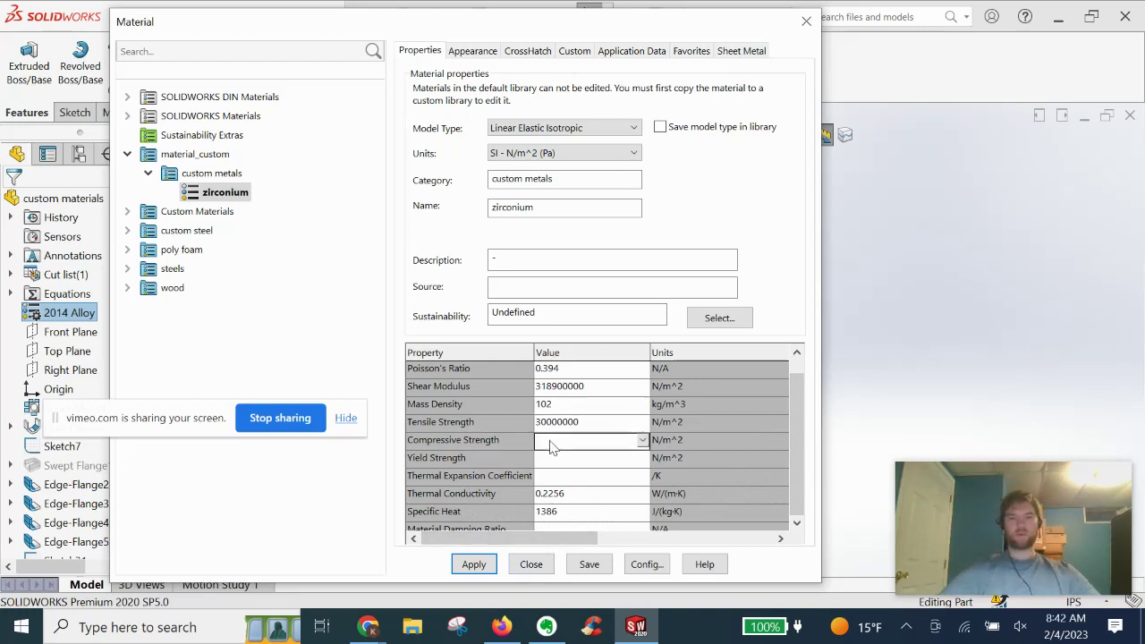
click(588, 565)
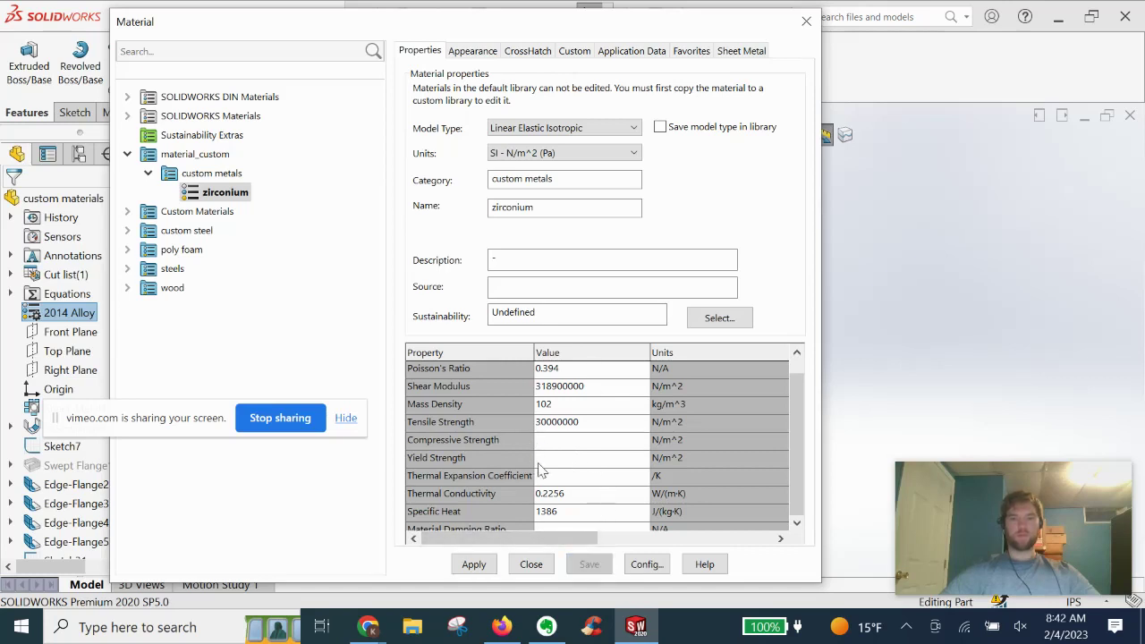
- Check the Units list, keeping SI - N/m^2 (Pa) as the unit system
click(795, 354)
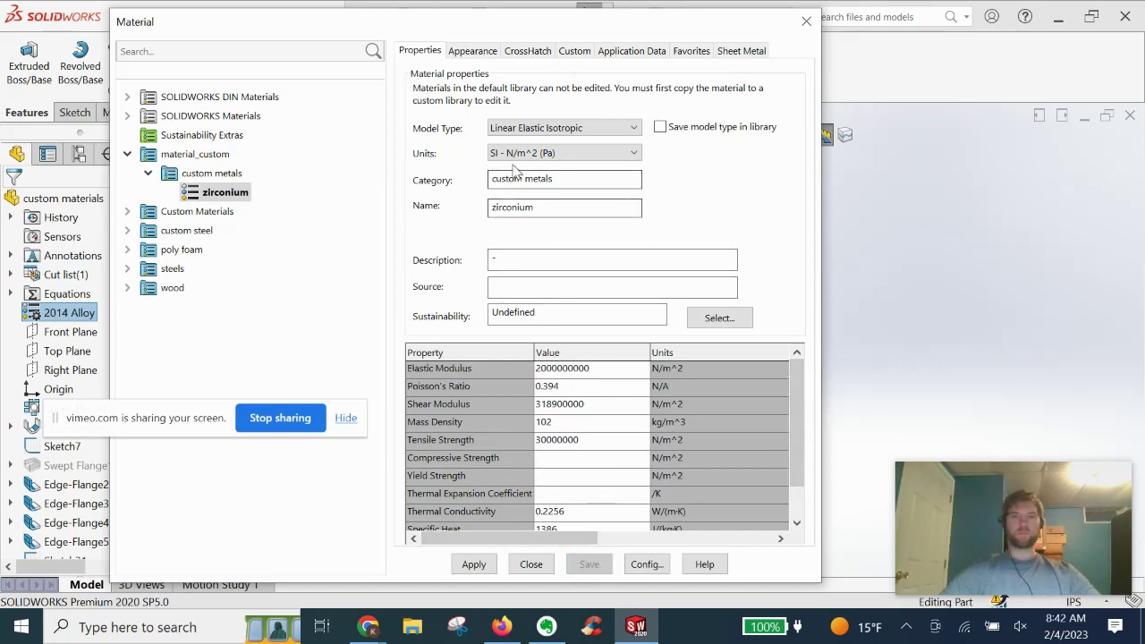
click(563, 153)
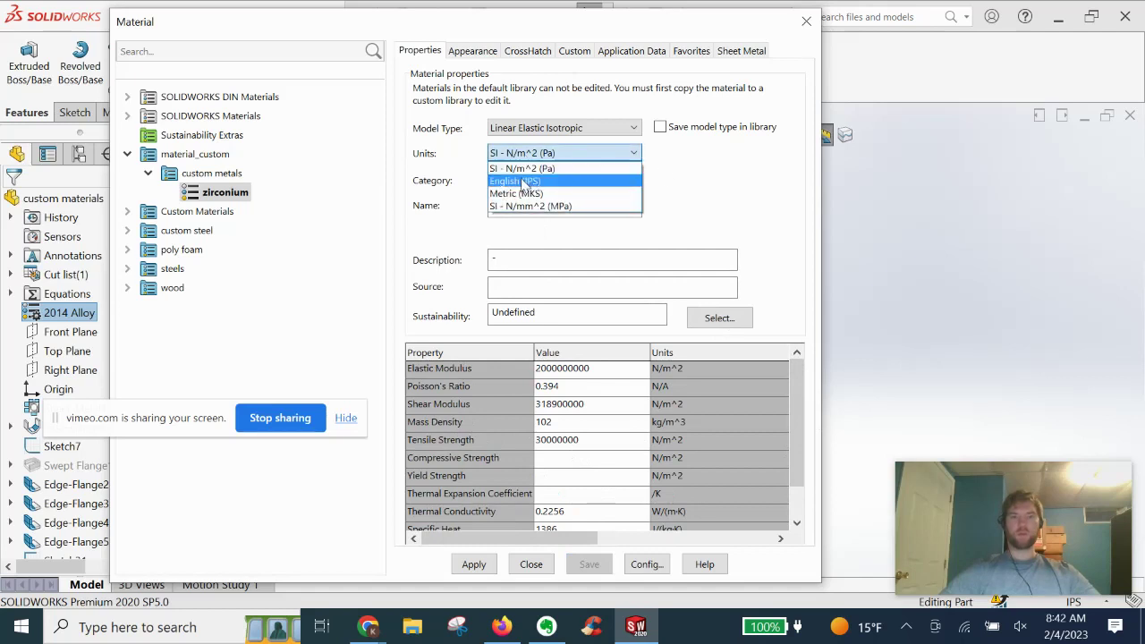
key(Down)
key(Down)
key(Down)
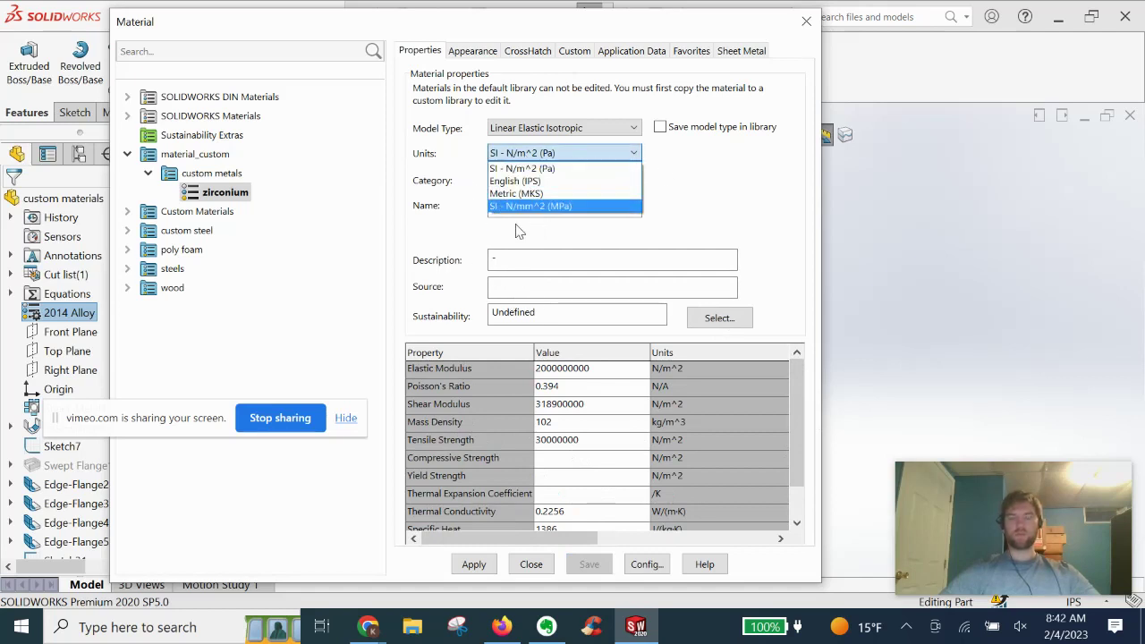
click(765, 208)
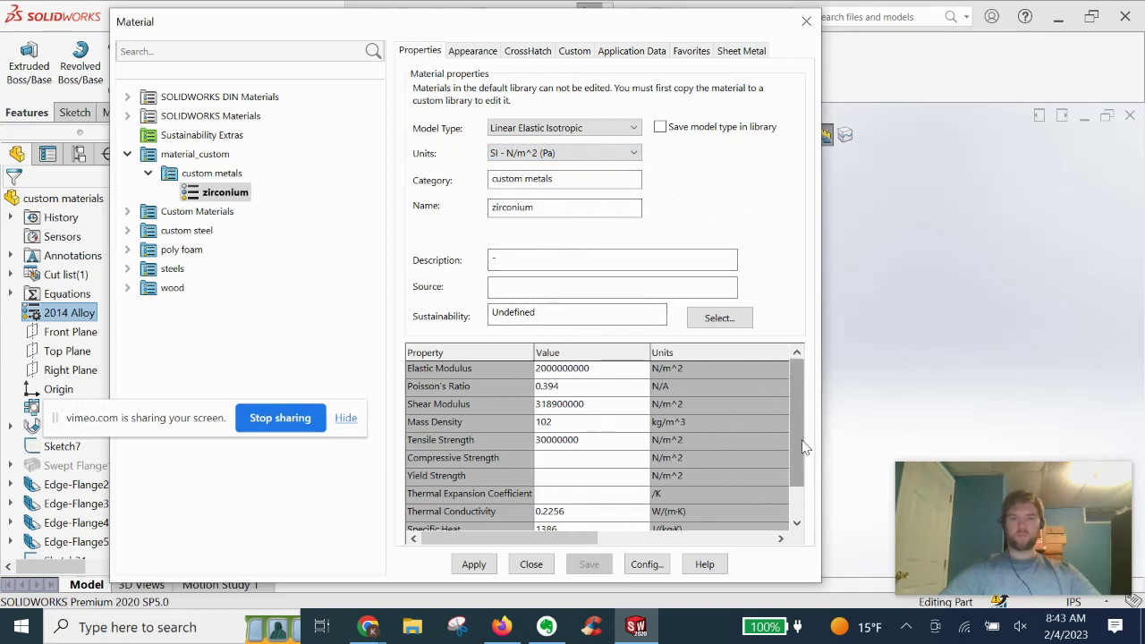
mouse_move(802, 447)
mouse_down()
mouse_move(803, 502)
mouse_move(811, 427)
mouse_up()
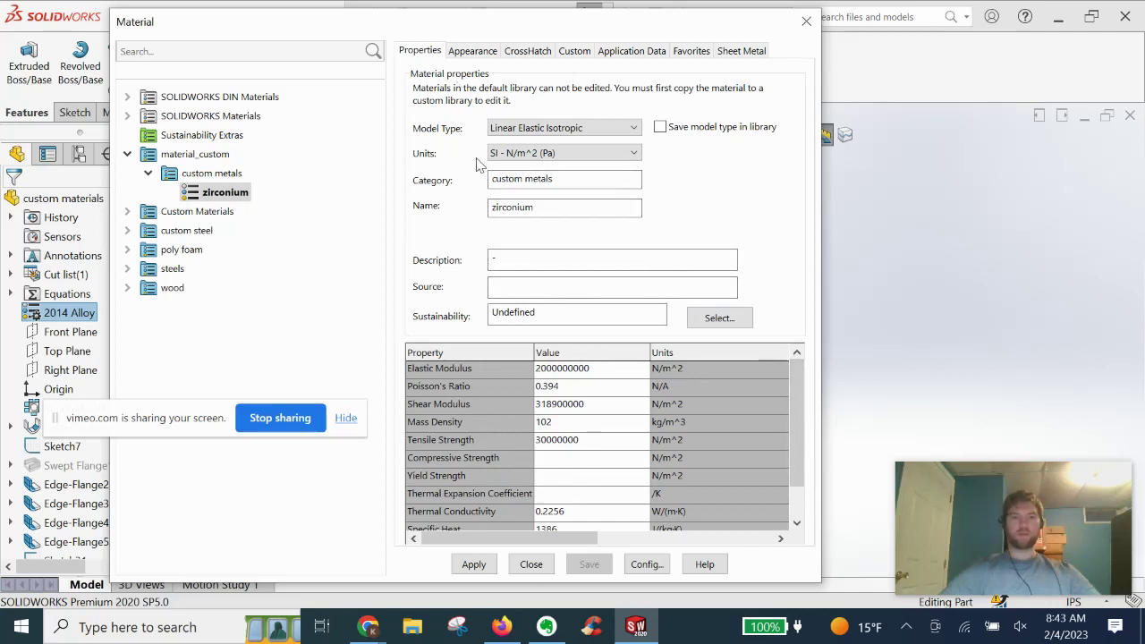
- Give zirconium a grey polished aluminum appearance from Metal > Aluminum
click(472, 54)
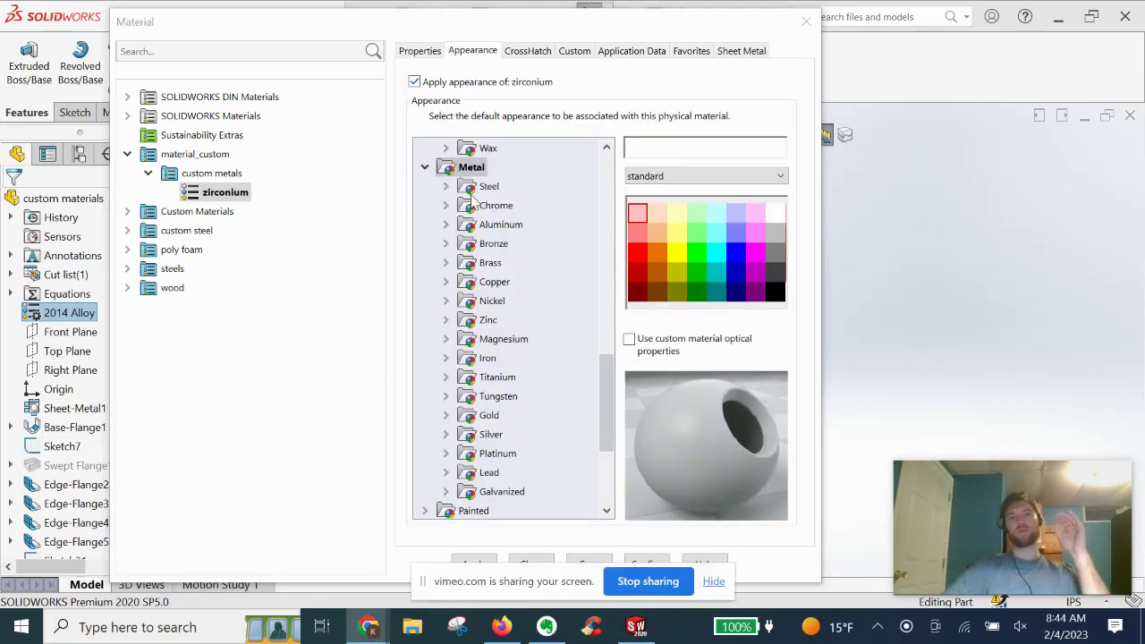
double_click(461, 228)
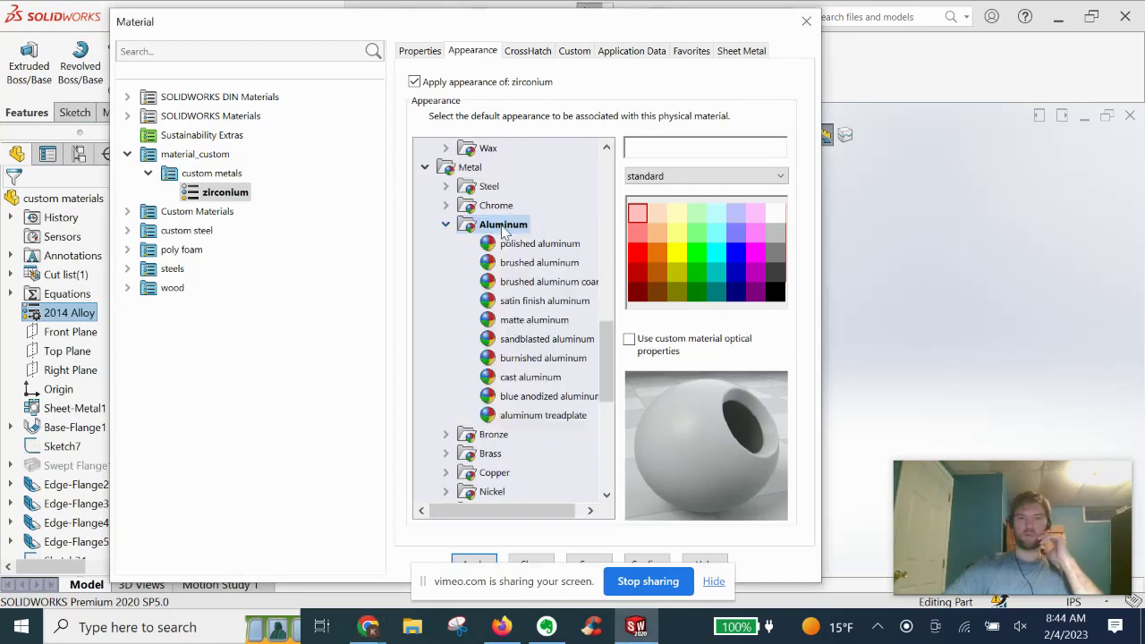
click(515, 247)
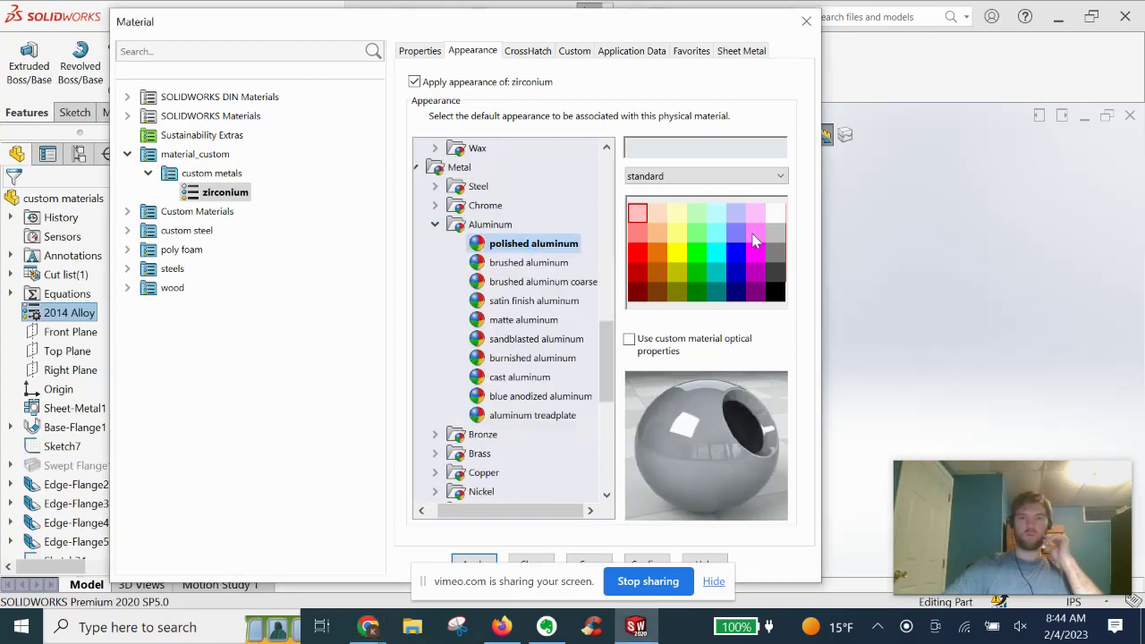
click(774, 234)
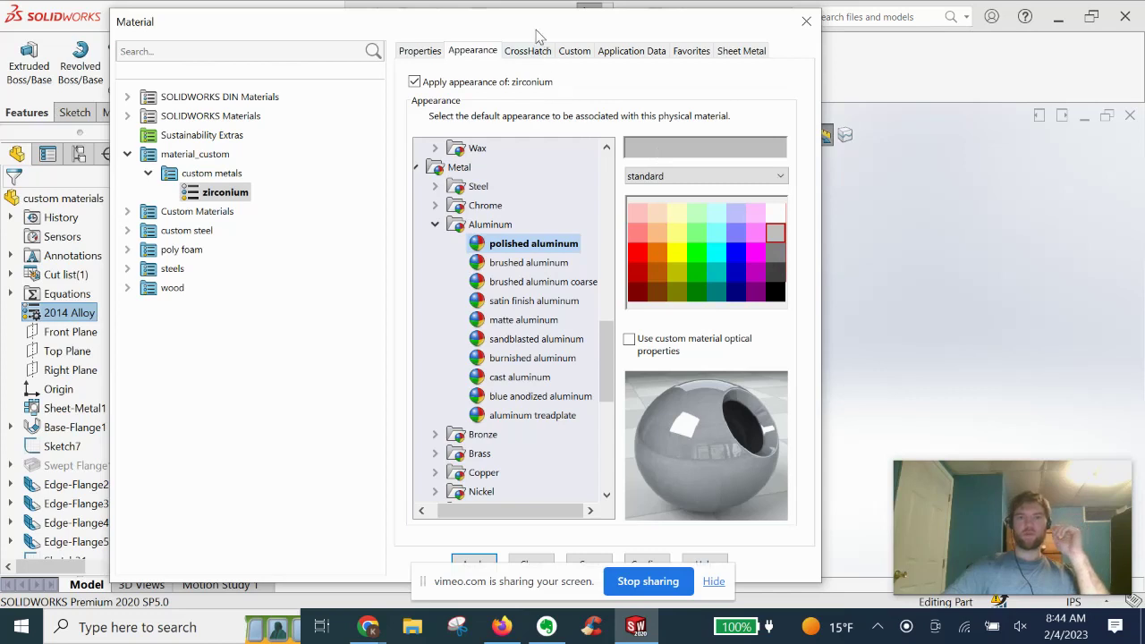
drag(538, 34, 657, 35)
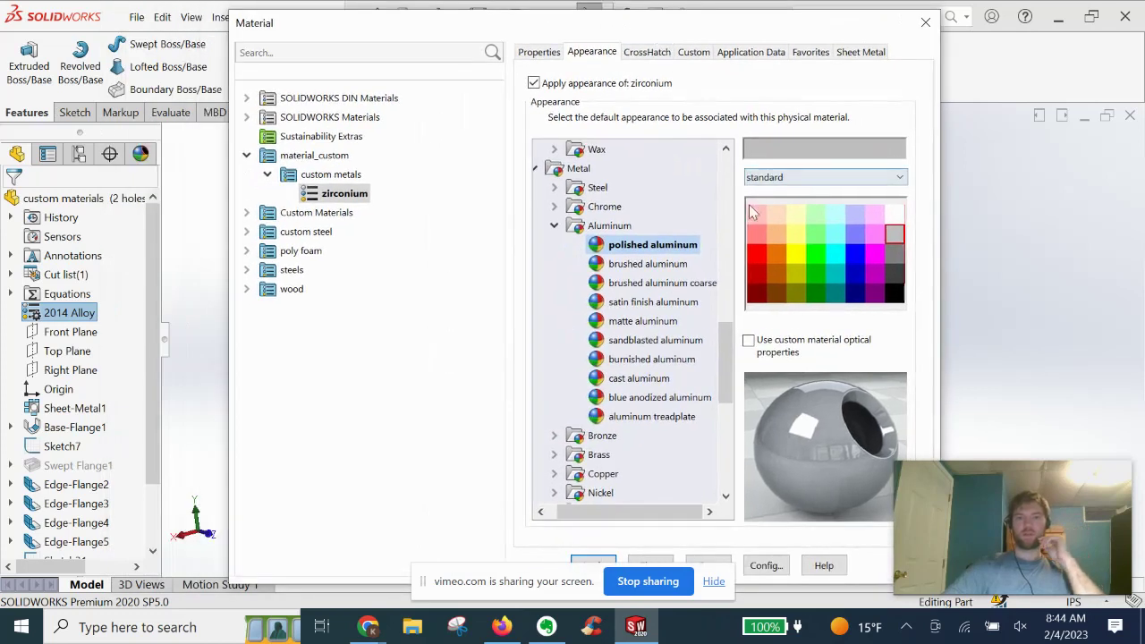
drag(511, 588, 303, 556)
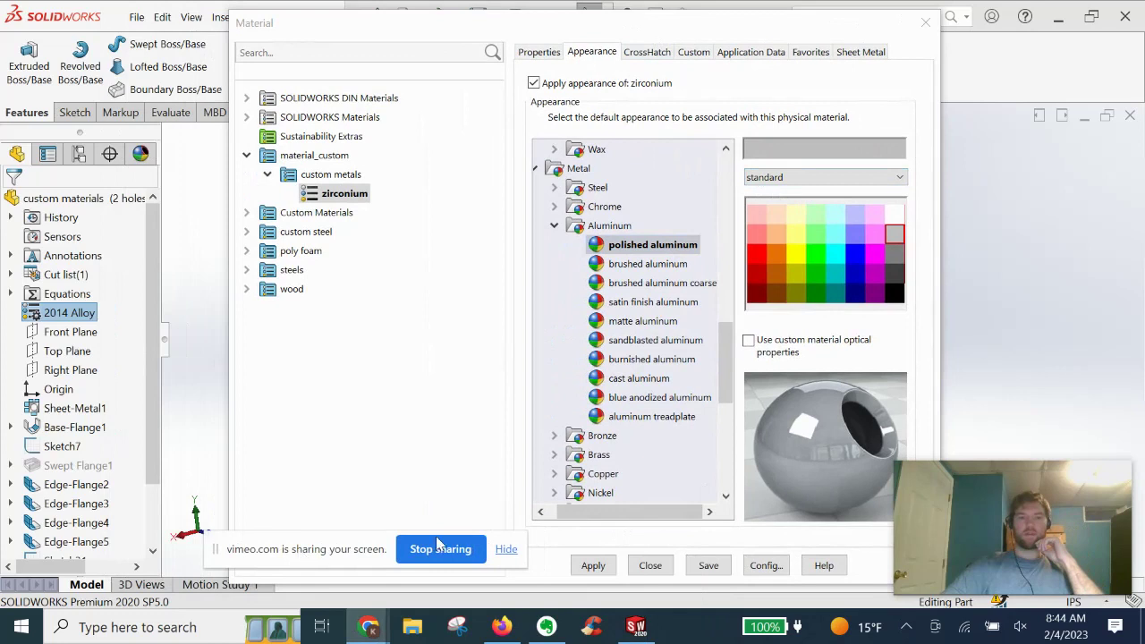
- Apply and save zirconium as the sheet-metal part's material
click(593, 566)
click(708, 567)
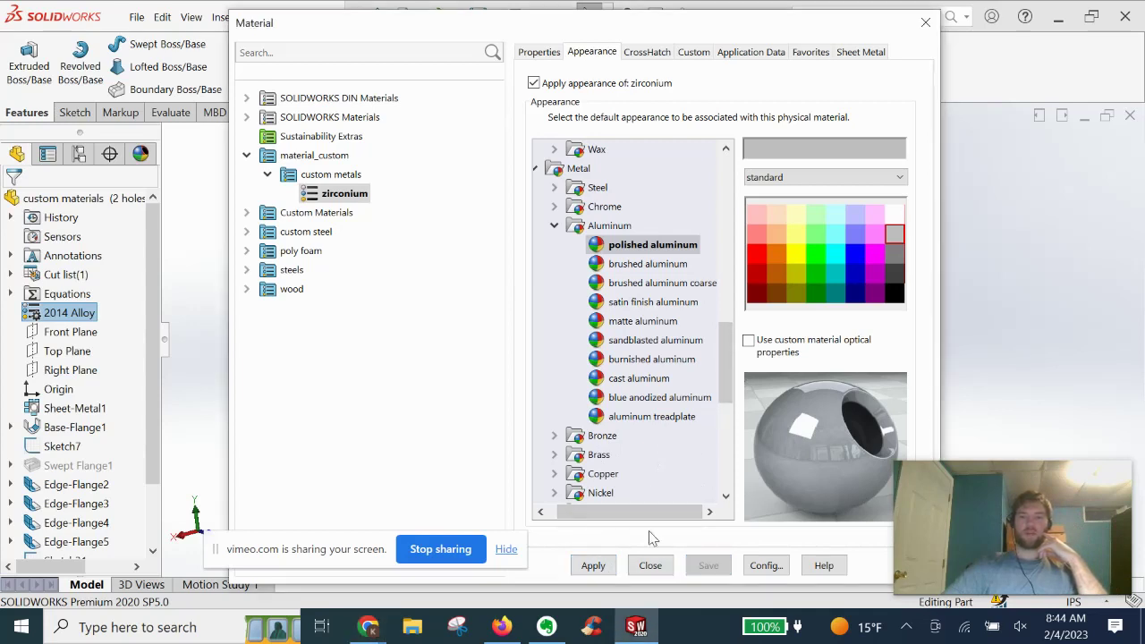
click(594, 566)
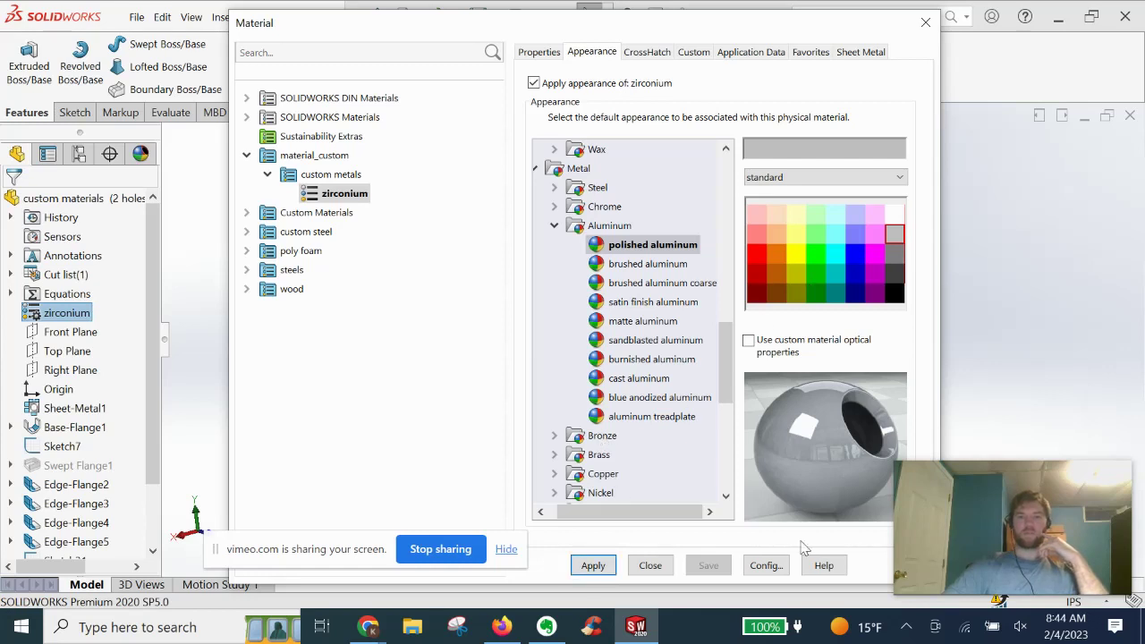
- Close the Material dialog, then reopen Edit Material on the part's zirconium
click(650, 566)
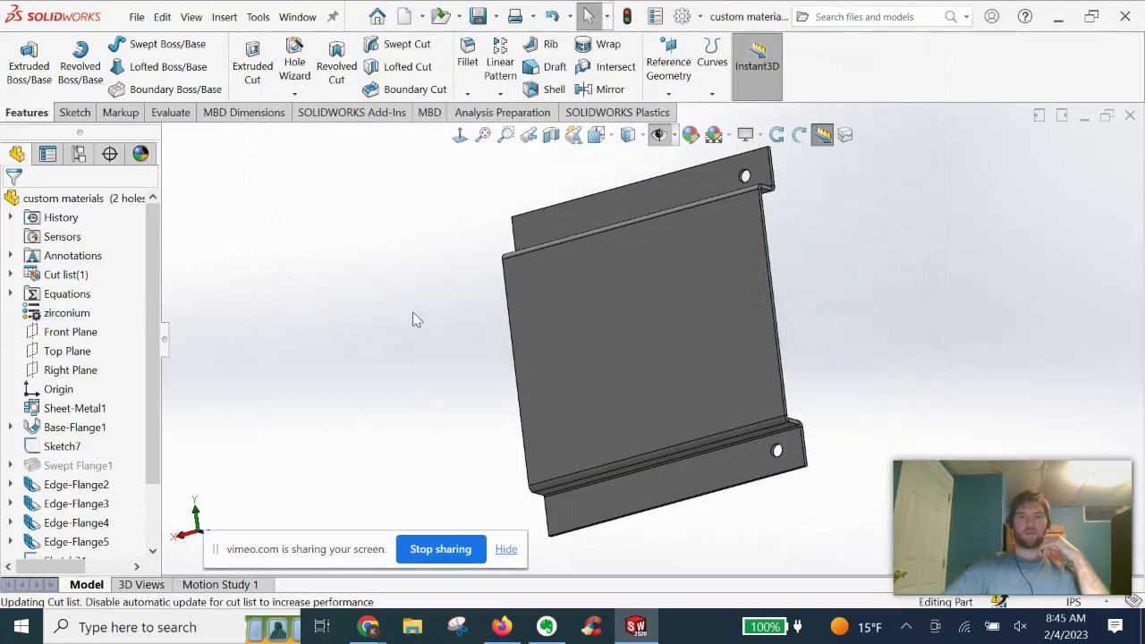
middle_drag(412, 315, 438, 333)
click(81, 313)
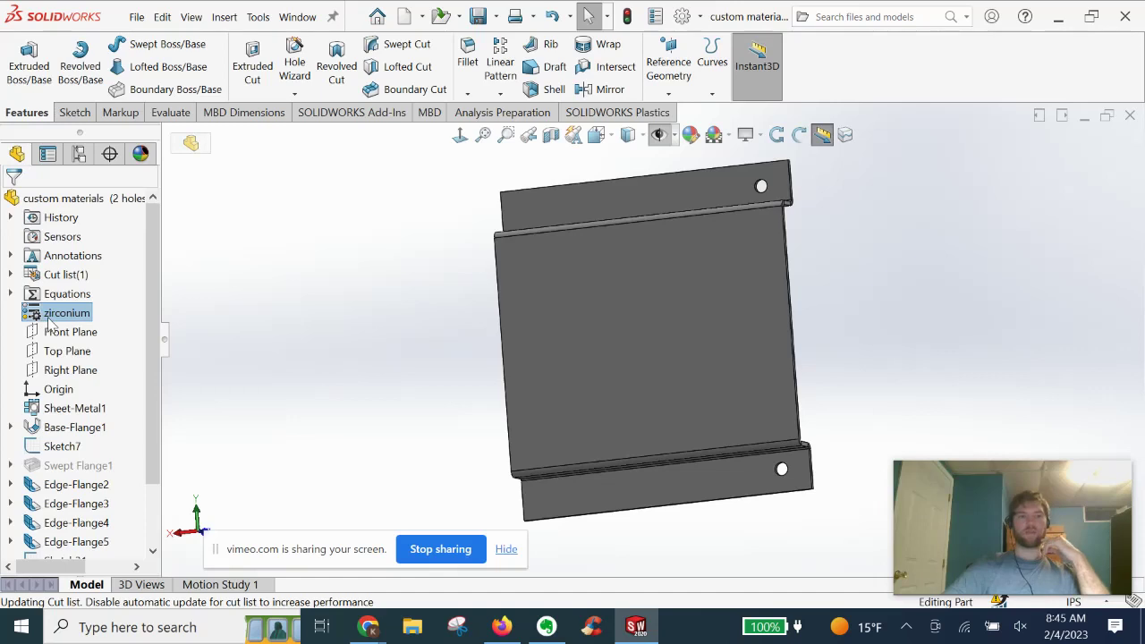
right_click(51, 322)
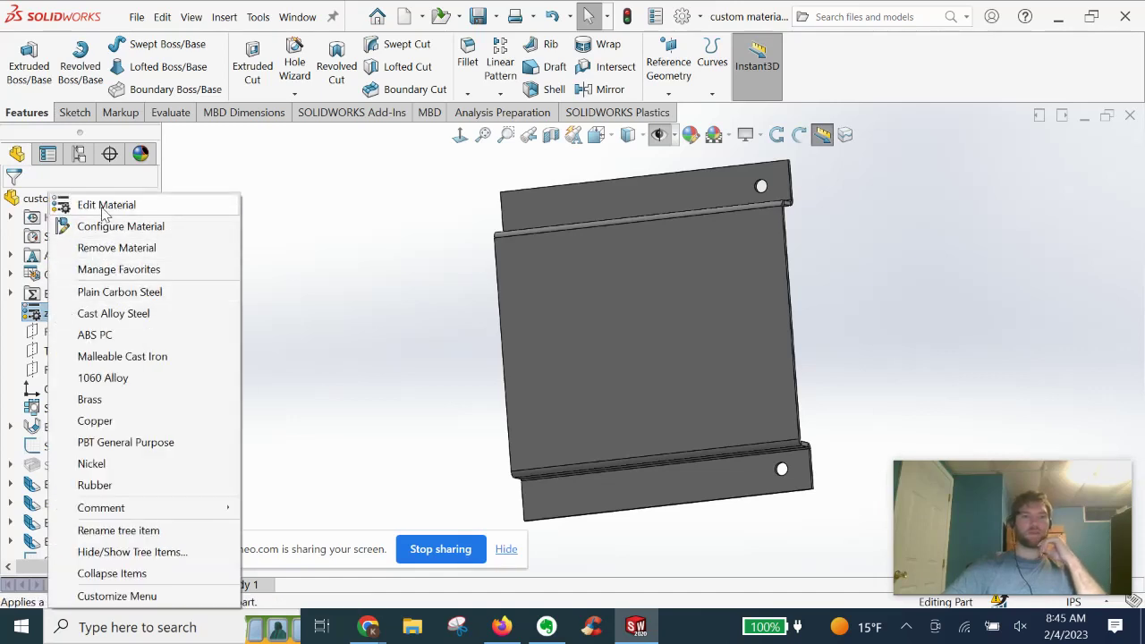
click(103, 206)
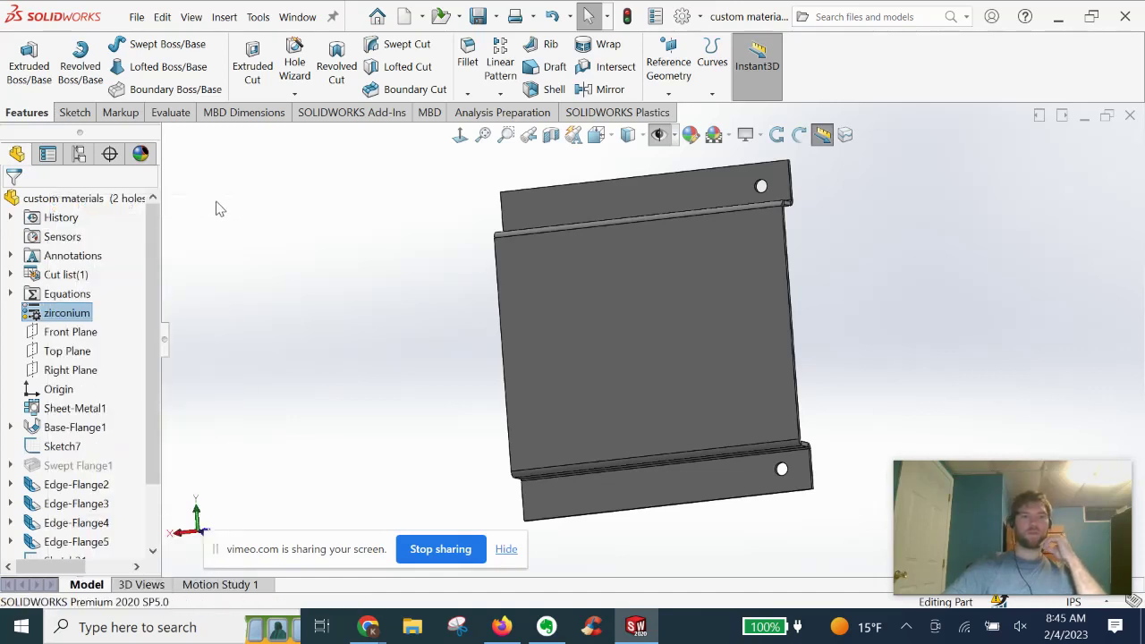